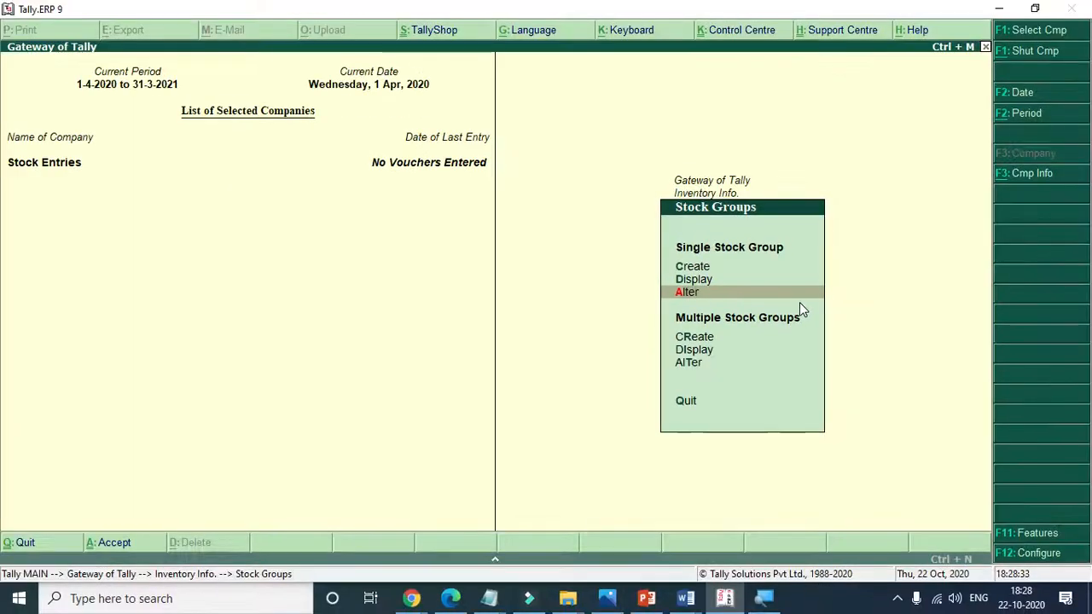
{"action": "left_click", "coordinate": [803, 309]}
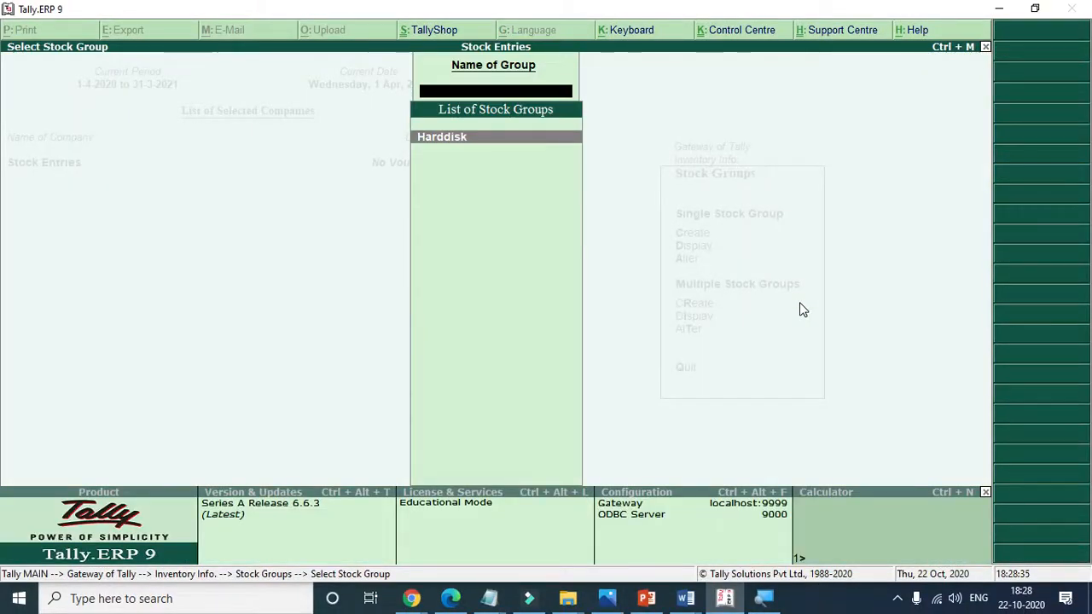
{"action": "key", "text": "Escape"}
{"action": "key", "text": "Escape"}
{"action": "key", "text": "Return"}
{"action": "left_click", "coordinate": [800, 303]}
{"action": "type", "text": "RA"}
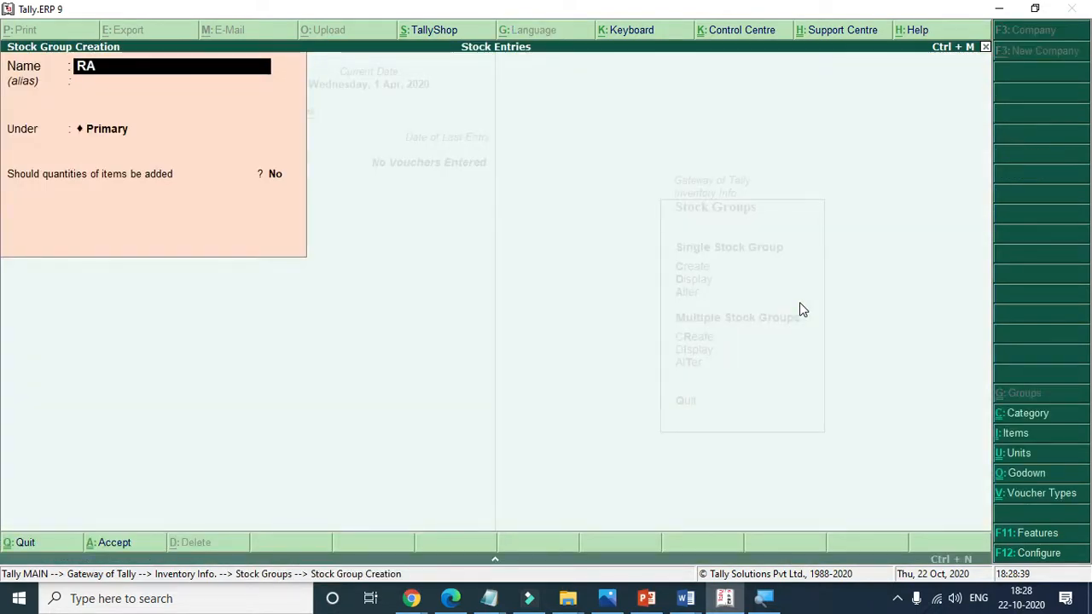
{"action": "type", "text": "W MATERIAL"}
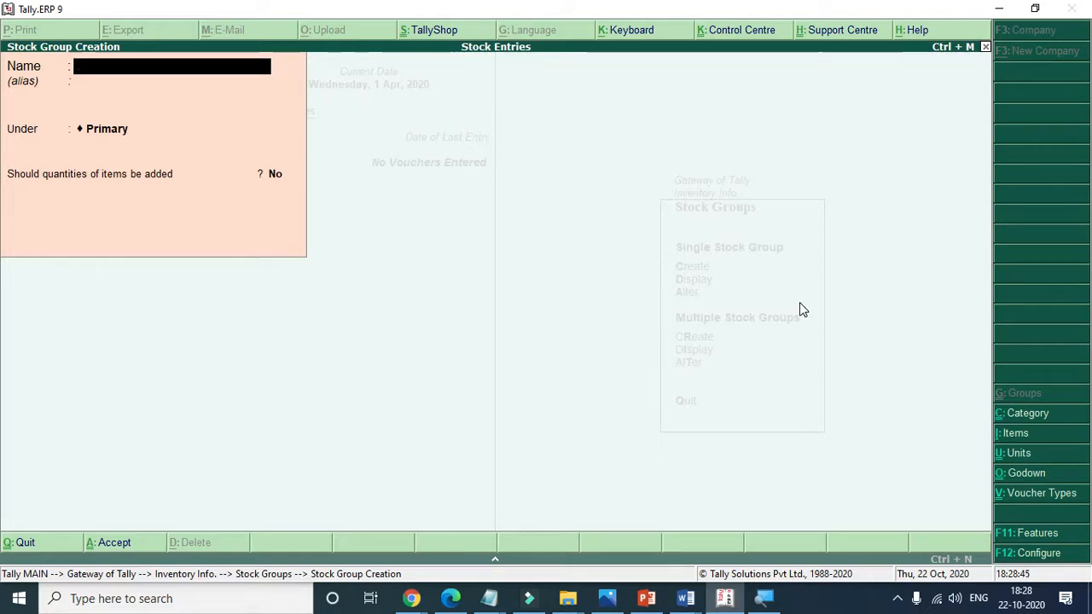
{"action": "key", "text": "Escape"}
{"action": "key", "text": "y"}
{"action": "key", "text": "Escape"}
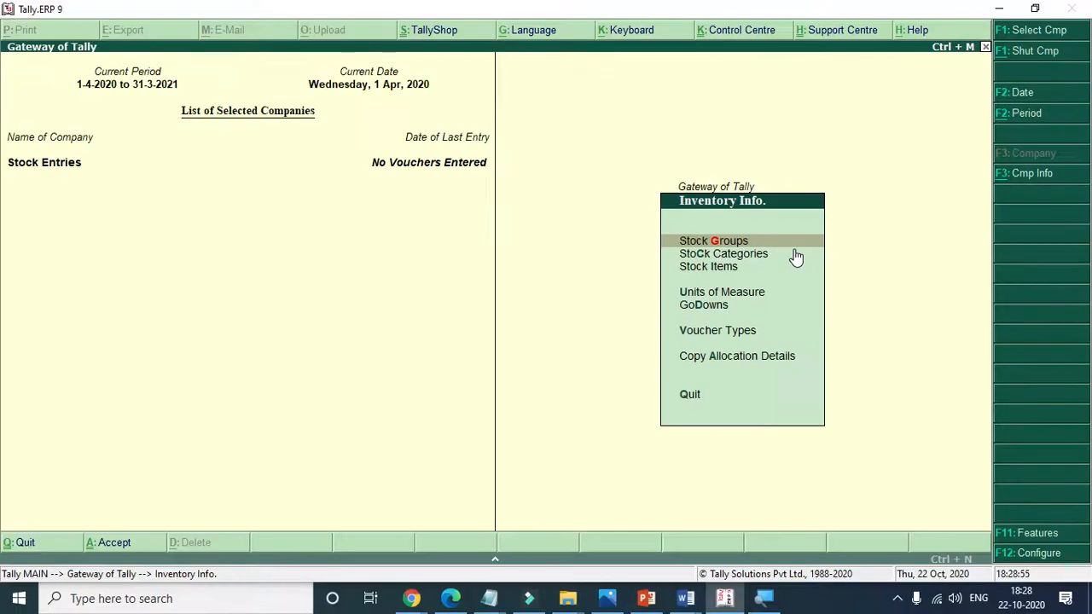
Create a single stock category named SEAGATE under Primary, without an alias, and accept it
{"action": "left_click", "coordinate": [792, 257]}
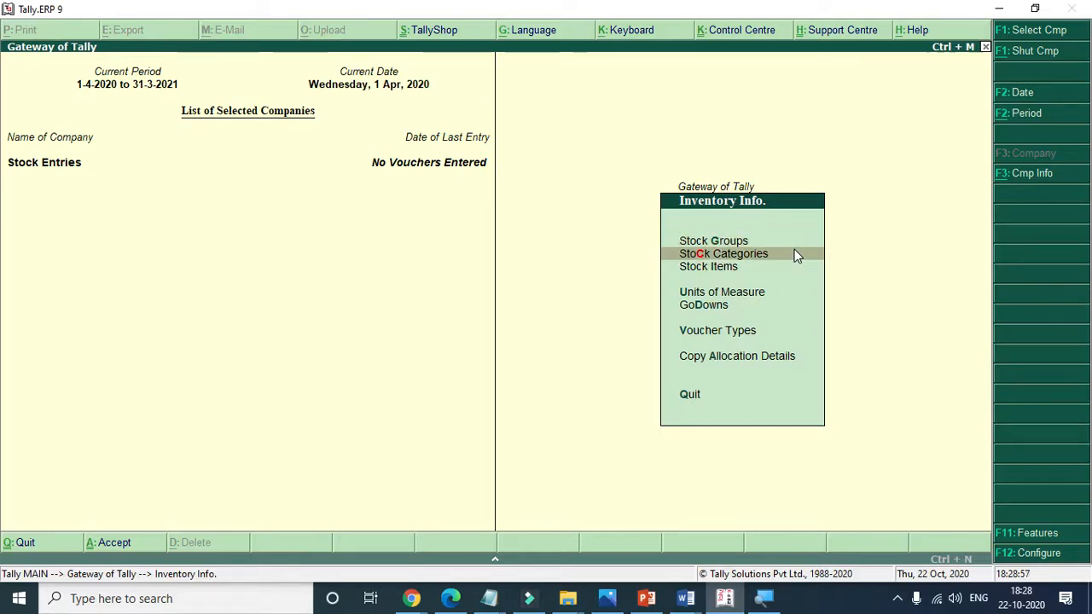
{"action": "left_click", "coordinate": [793, 251]}
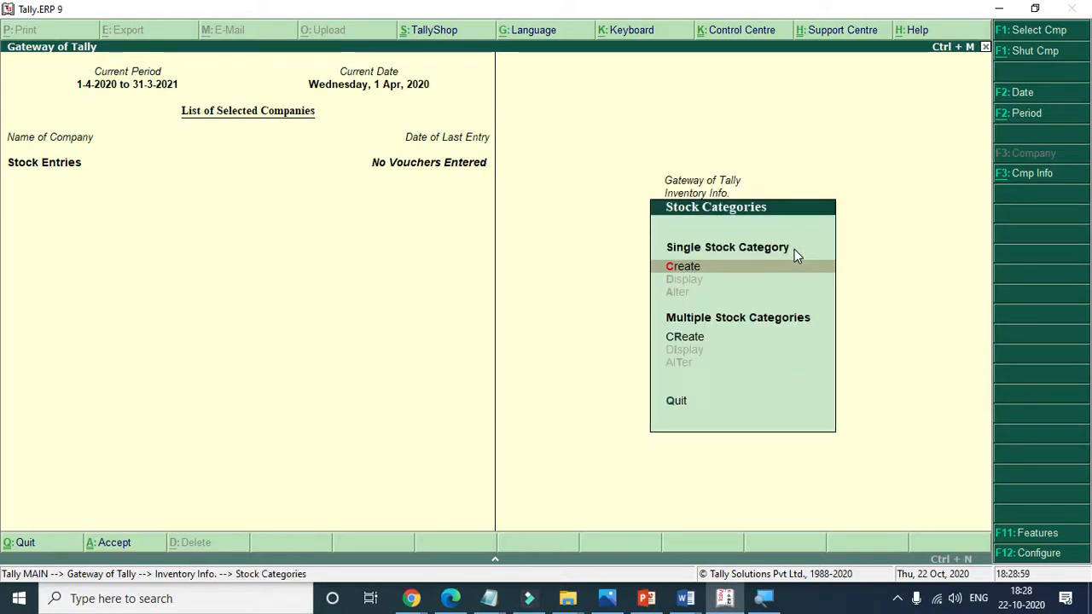
{"action": "left_click", "coordinate": [794, 251]}
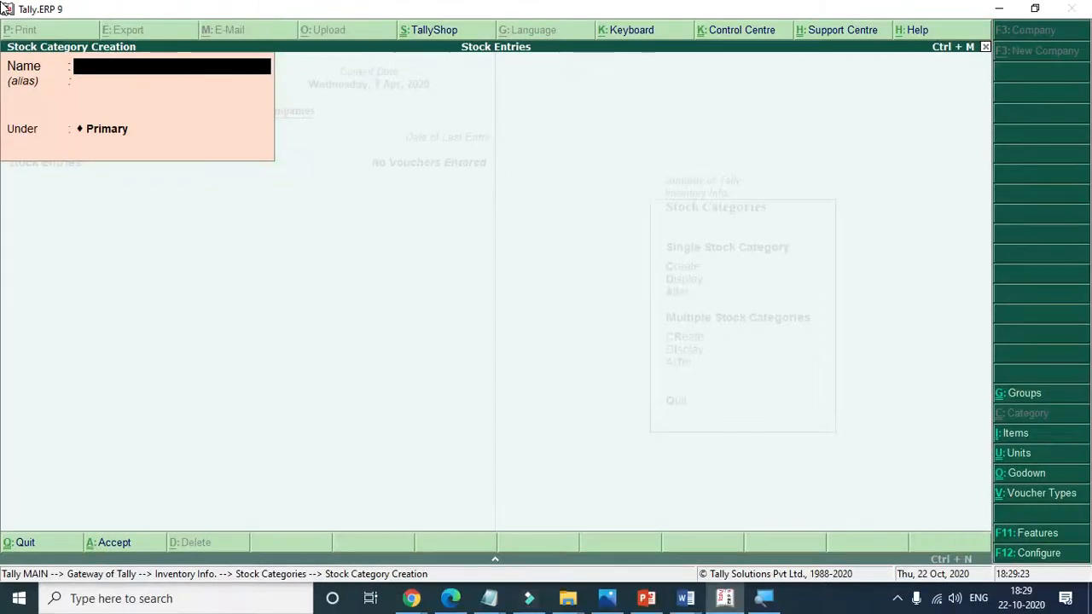
{"action": "type", "text": "SEAGATE"}
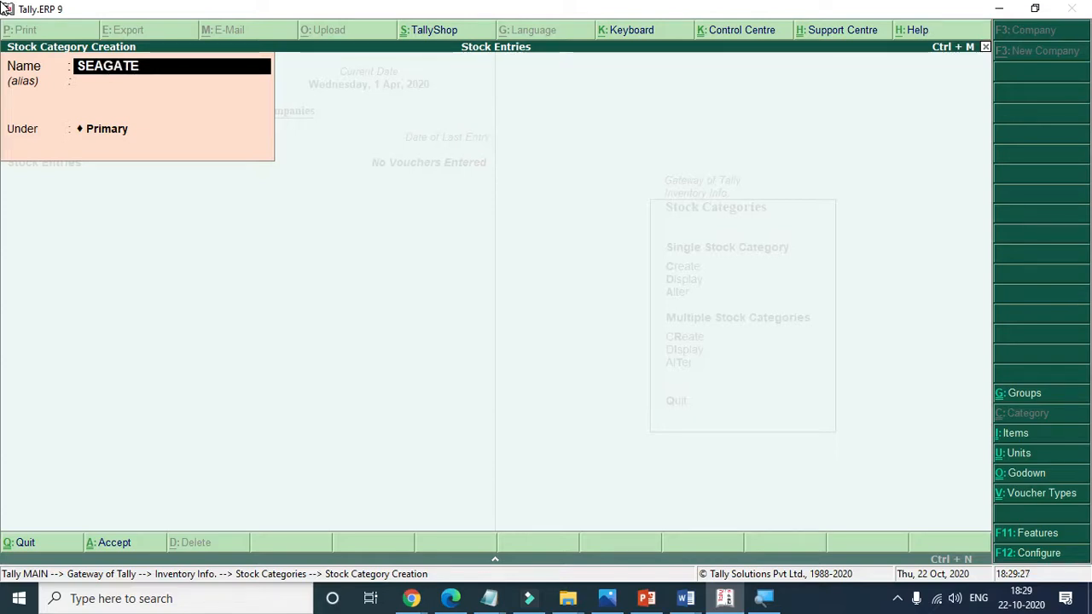
{"action": "key", "text": "Return"}
{"action": "key", "text": "Return"}
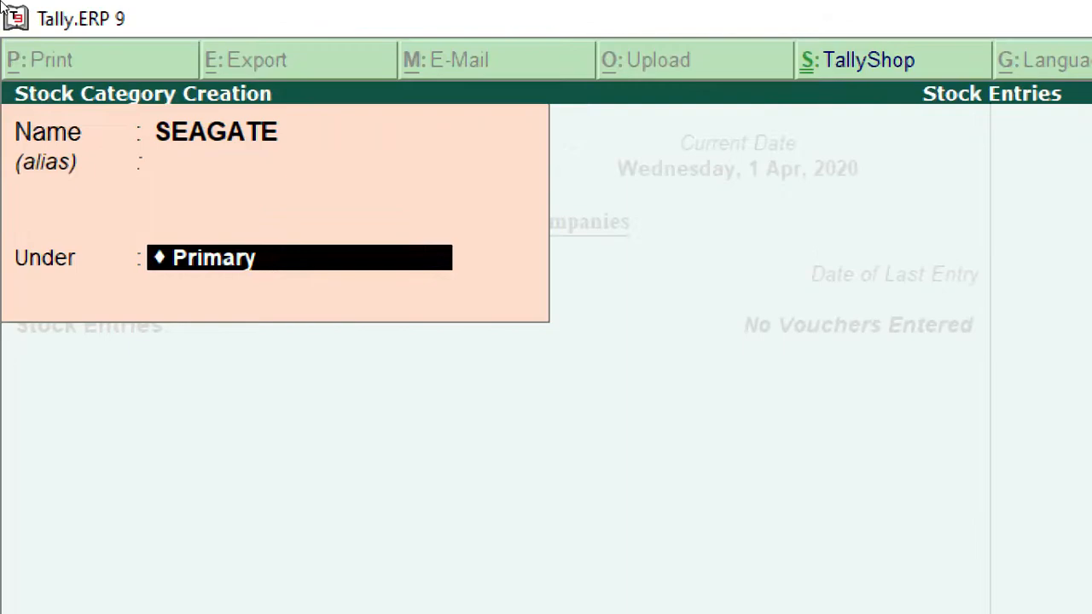
{"action": "key", "text": "Return"}
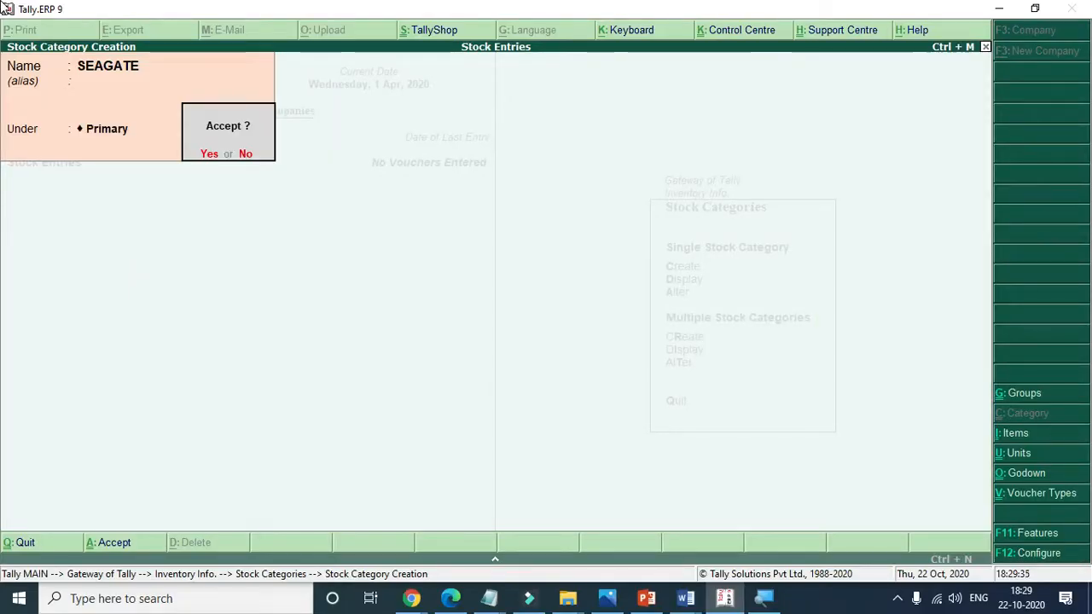
{"action": "key", "text": "Return"}
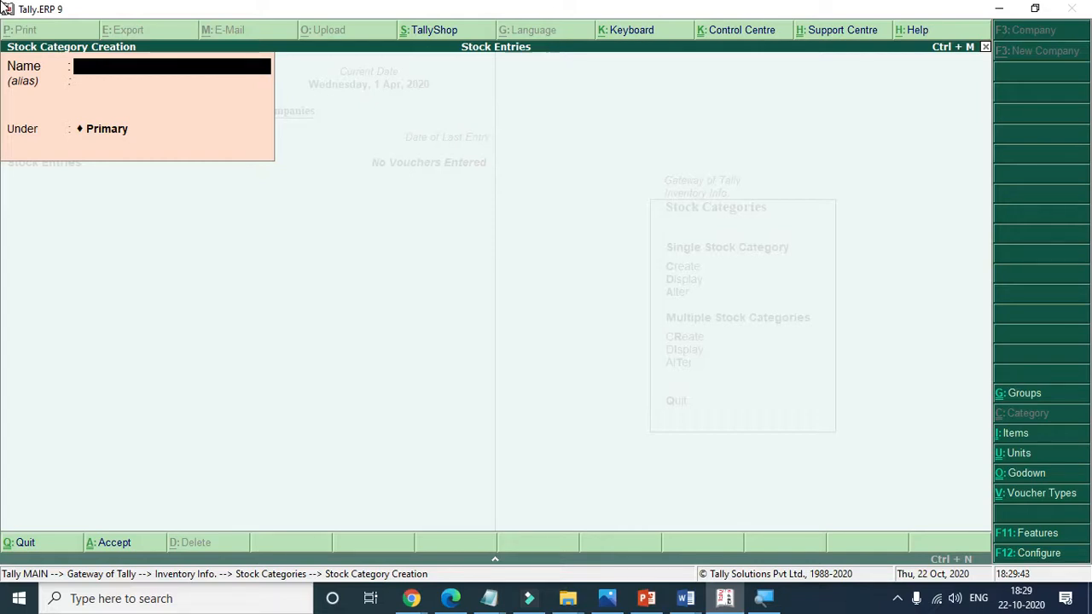
{"action": "type", "text": "PRIME SEAGATE"}
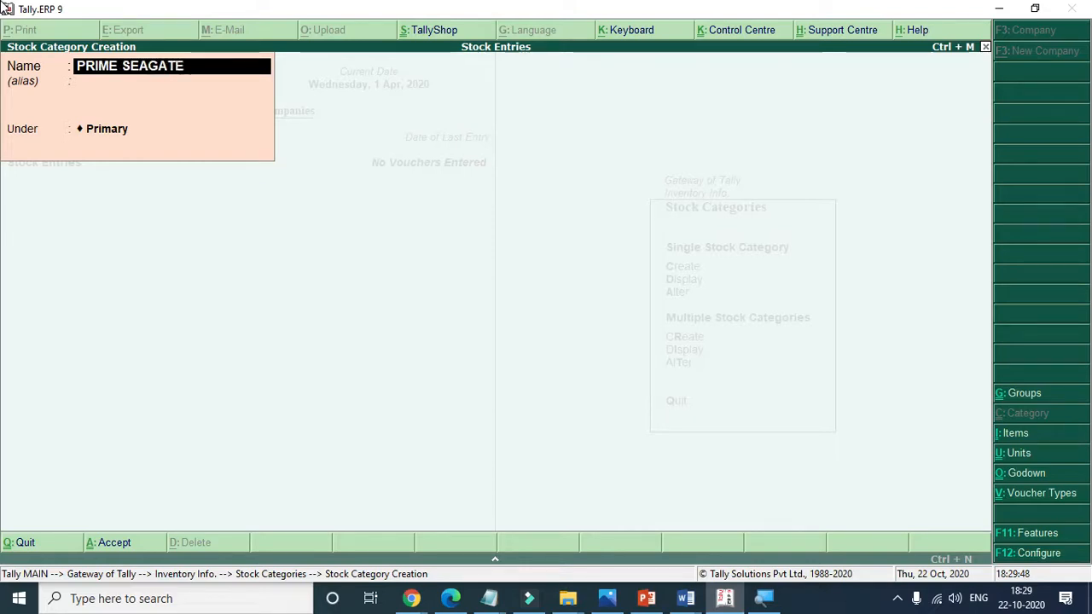
{"action": "key", "text": "Return"}
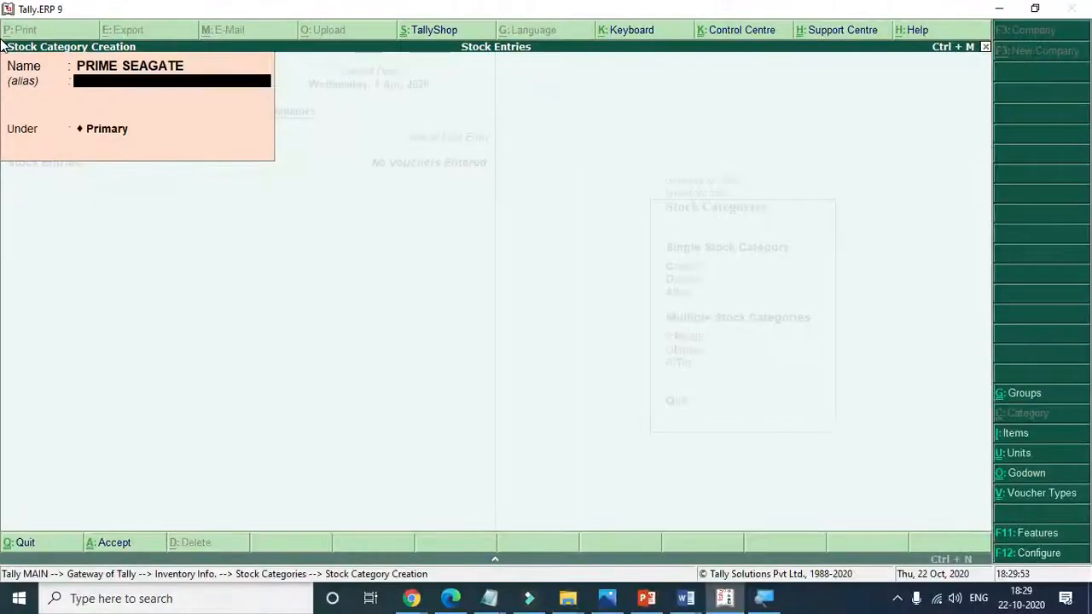
{"action": "key", "text": "Return"}
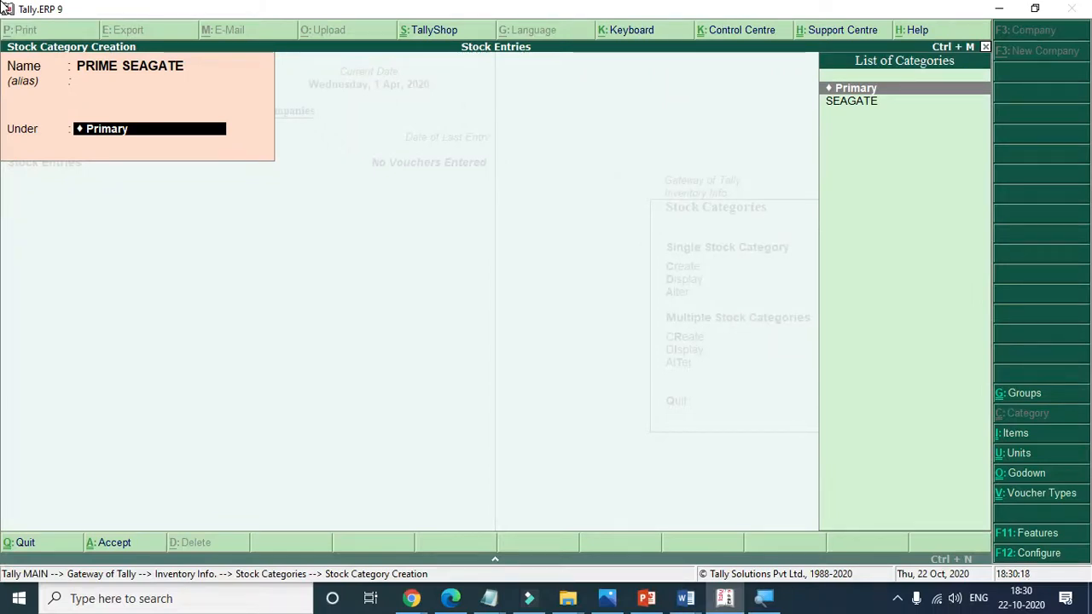
{"action": "key", "text": "Down"}
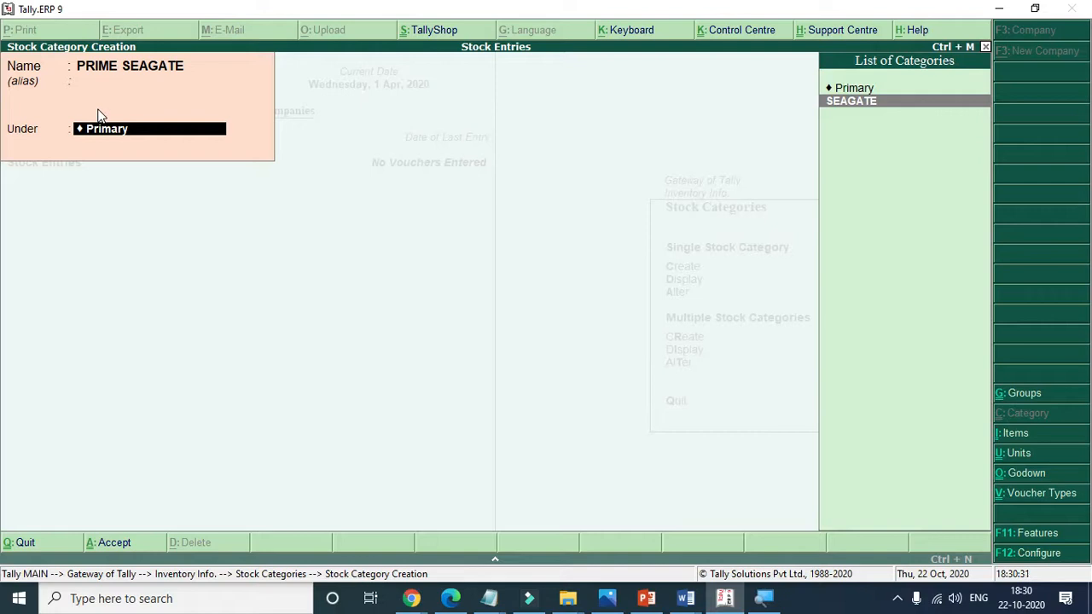
{"action": "key", "text": "BackSpace"}
{"action": "key", "text": "BackSpace"}
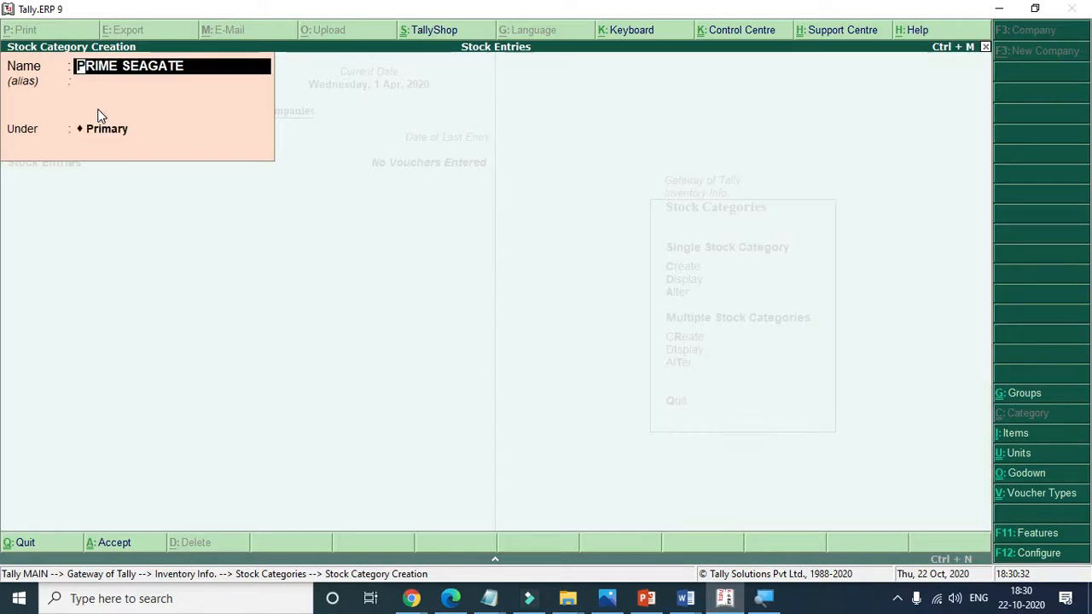
{"action": "key", "text": "Return"}
{"action": "key", "text": "Return"}
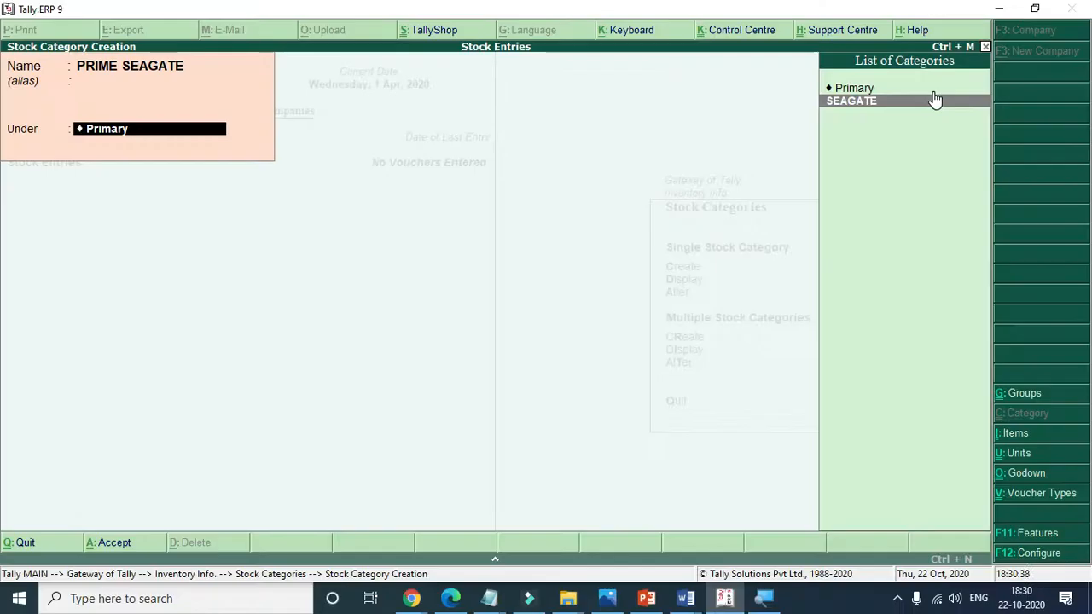
{"action": "key", "text": "Escape"}
{"action": "key", "text": "Escape"}
{"action": "key", "text": "y"}
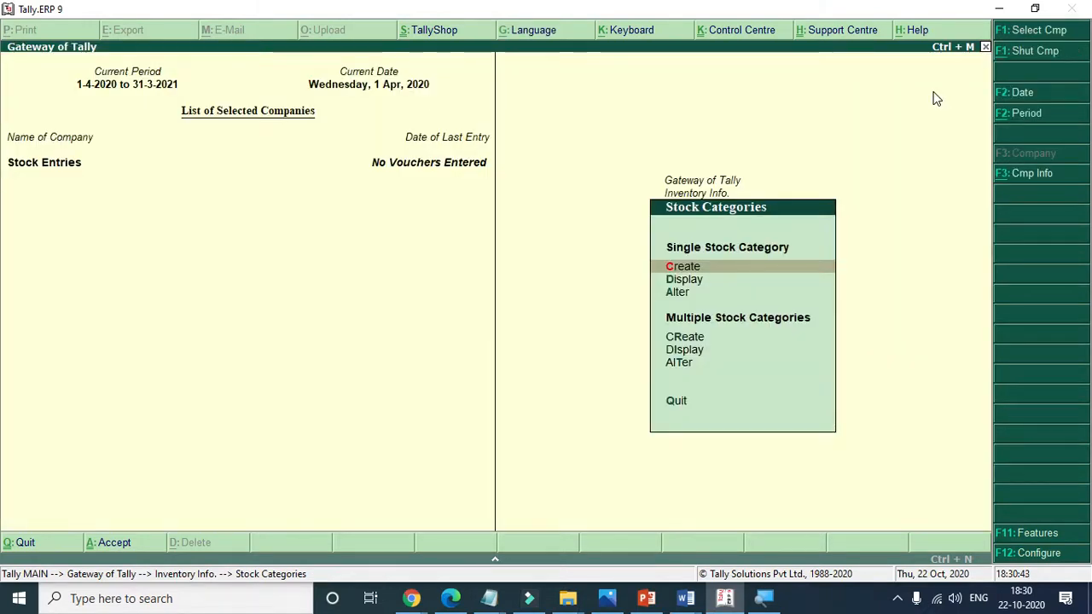
{"action": "key", "text": "Escape"}
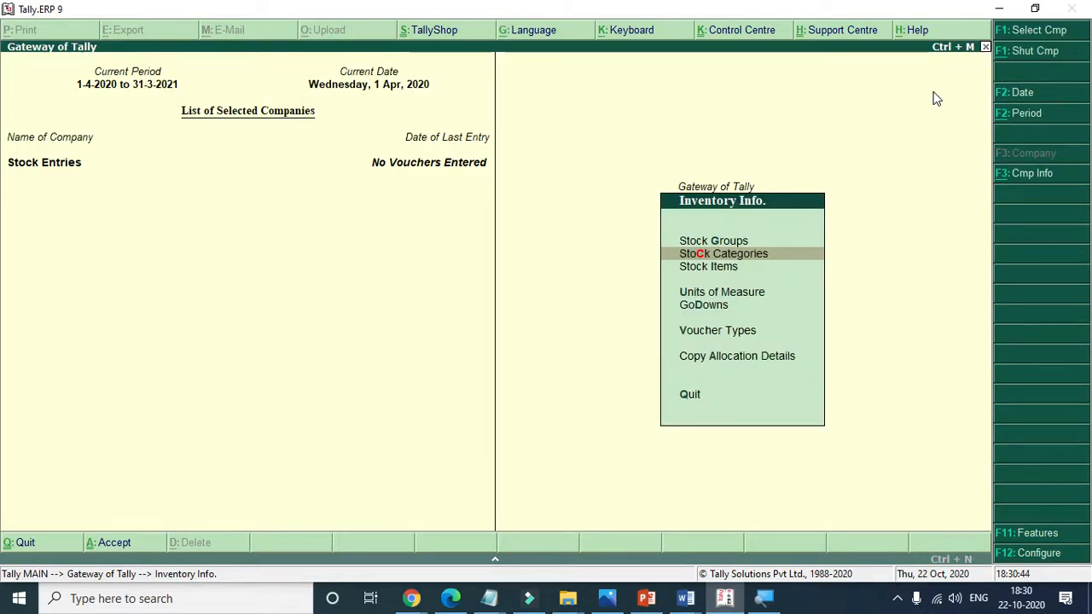
Display the list of existing single godowns in the inventory masters, and return to the godown options
{"action": "key", "text": "Up"}
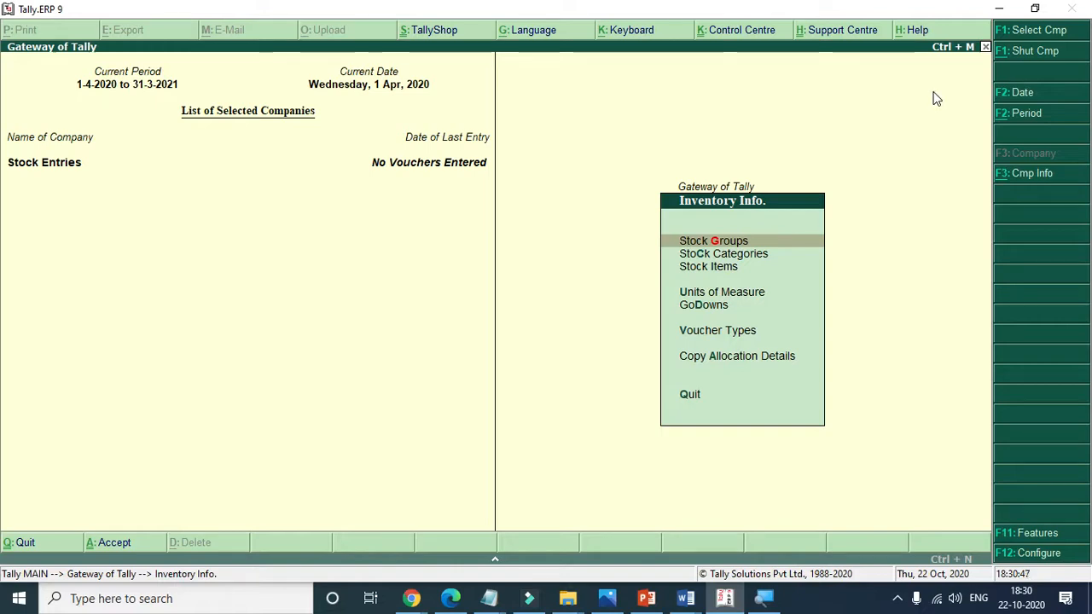
{"action": "key", "text": "Down"}
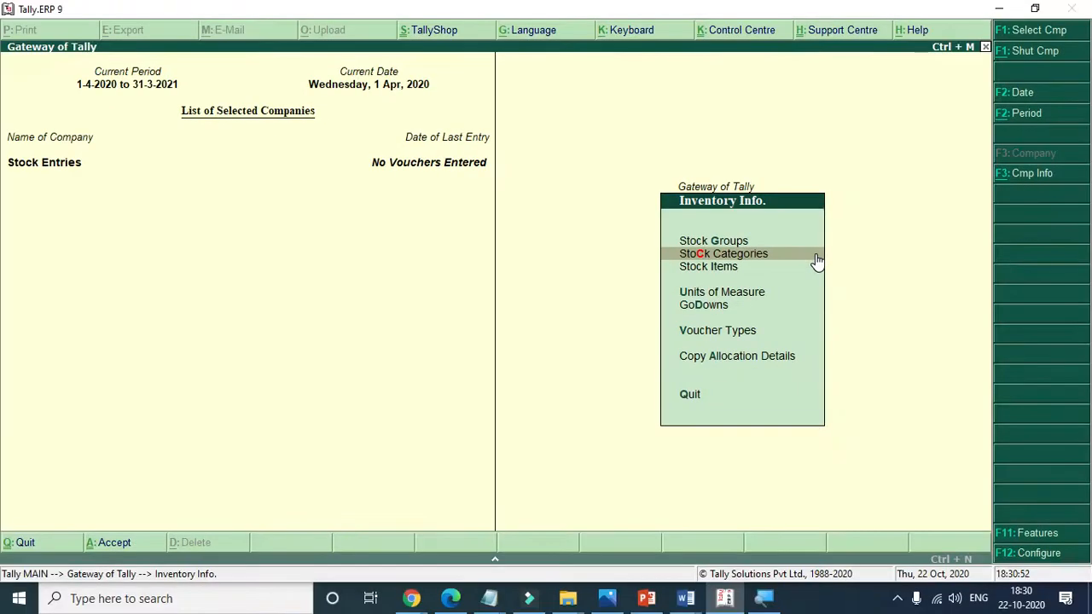
{"action": "key", "text": "Down"}
{"action": "key", "text": "Down"}
{"action": "key", "text": "Down"}
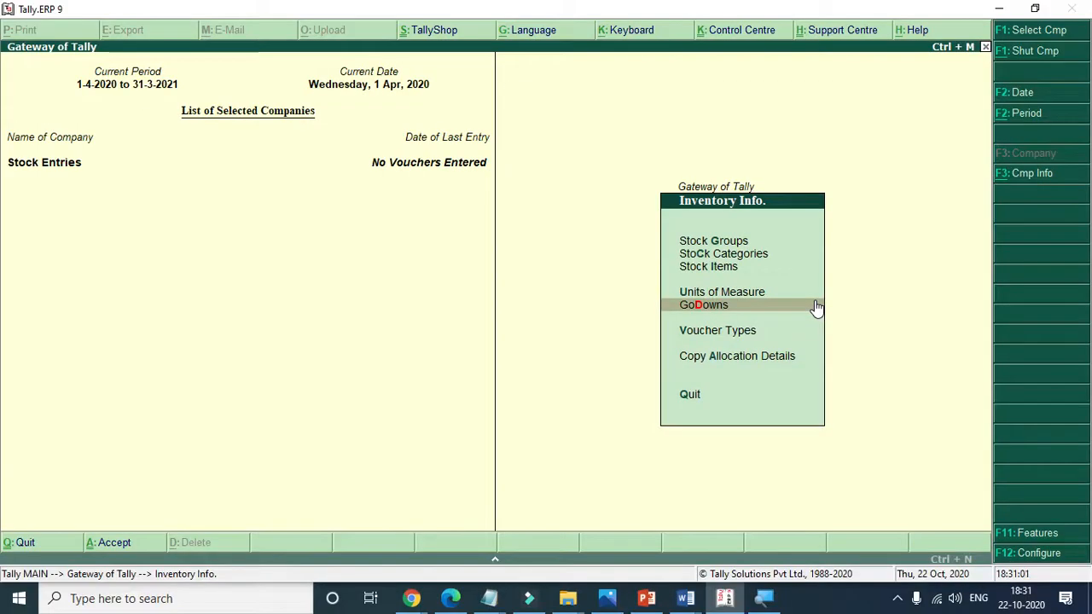
{"action": "left_click", "coordinate": [816, 309]}
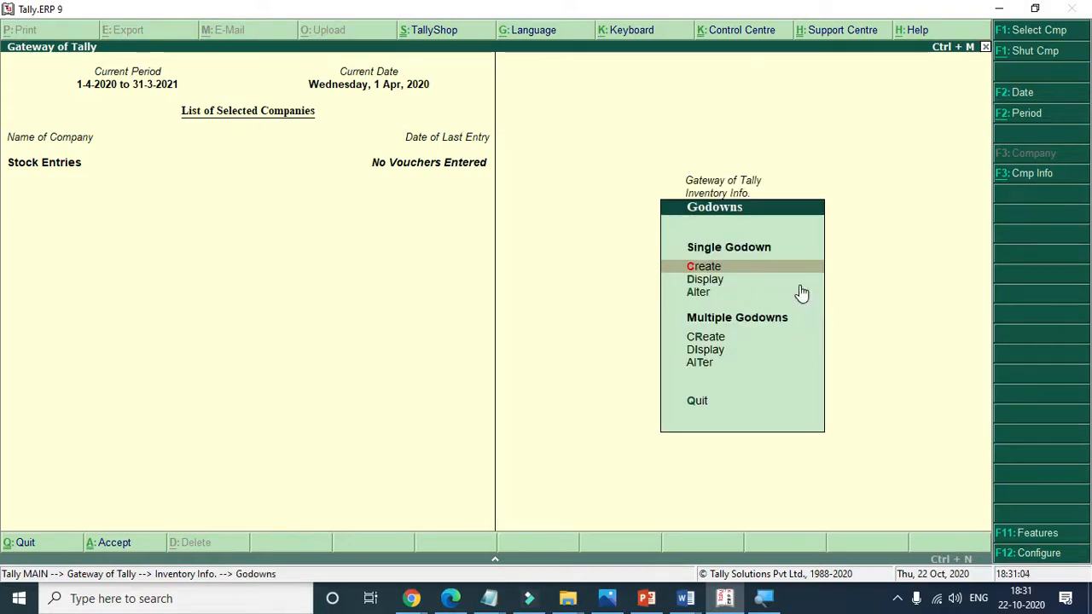
{"action": "left_click", "coordinate": [799, 284]}
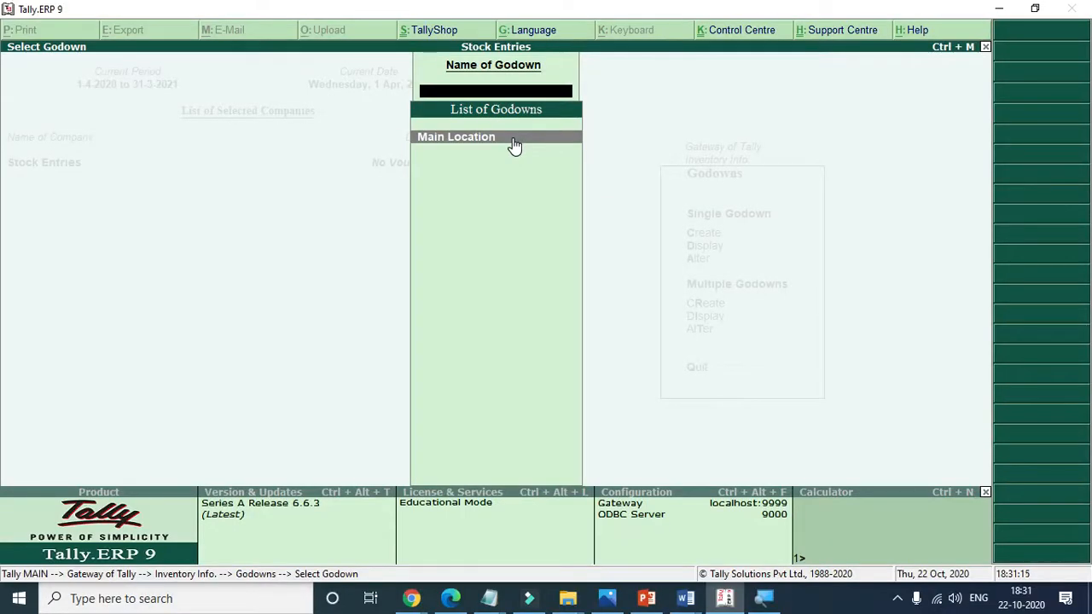
{"action": "key", "text": "Escape"}
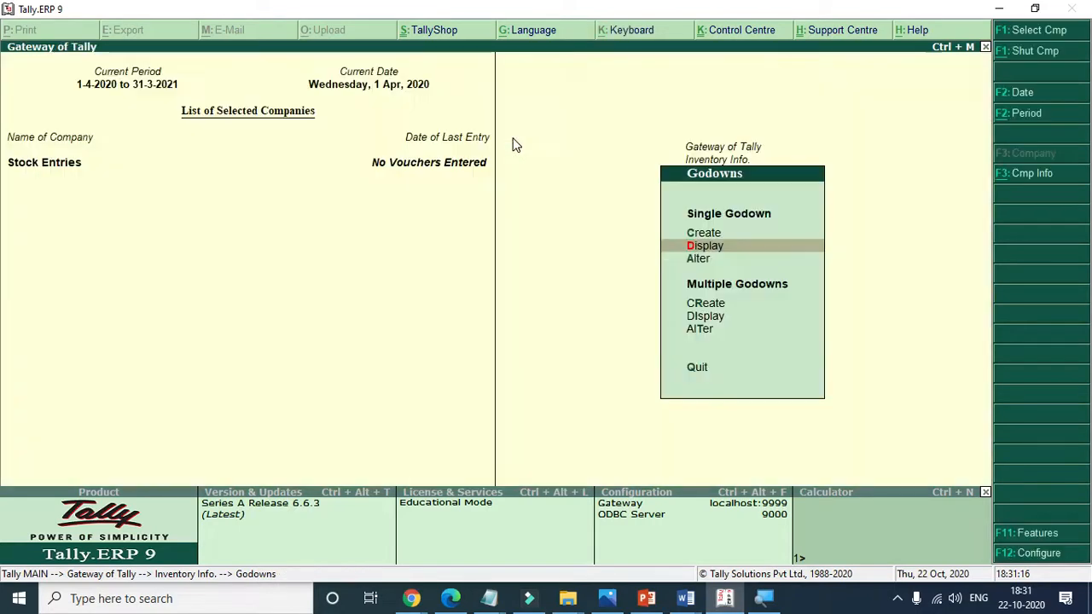
{"action": "key", "text": "Up"}
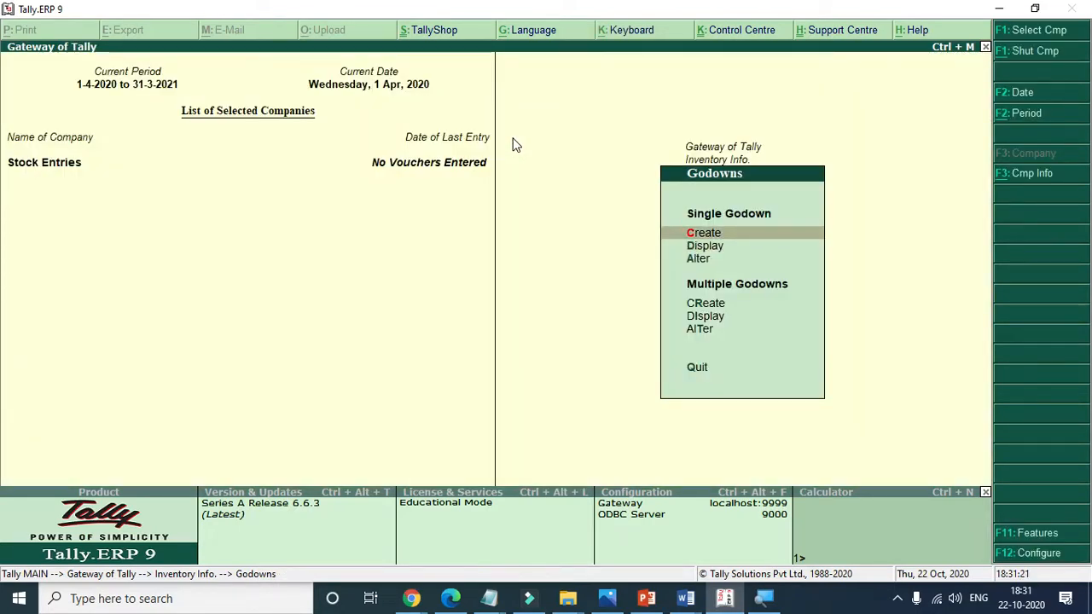
{"action": "key", "text": "Down"}
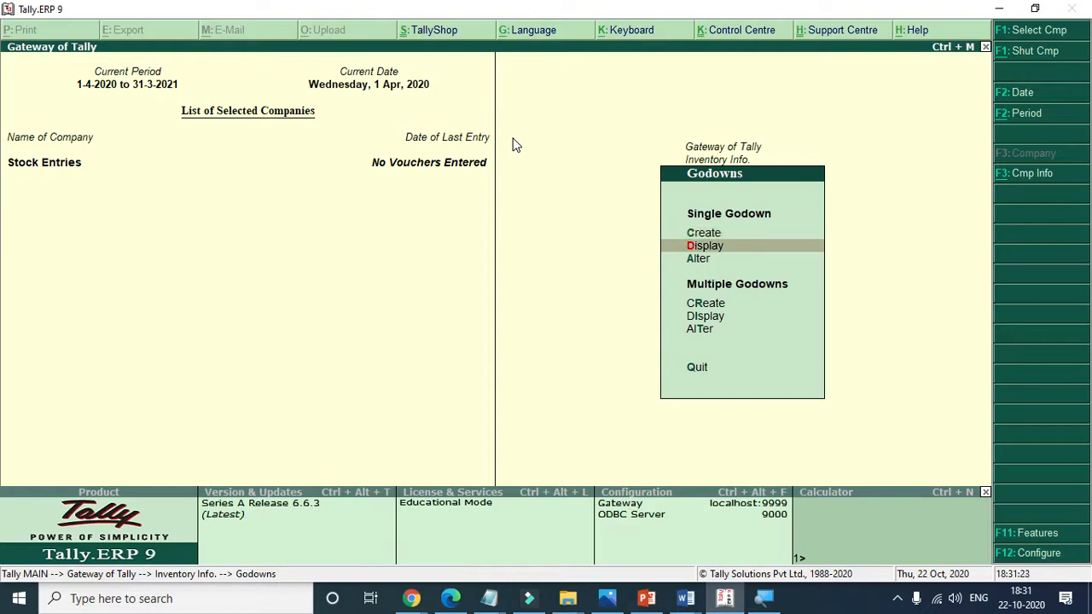
{"action": "key", "text": "Return"}
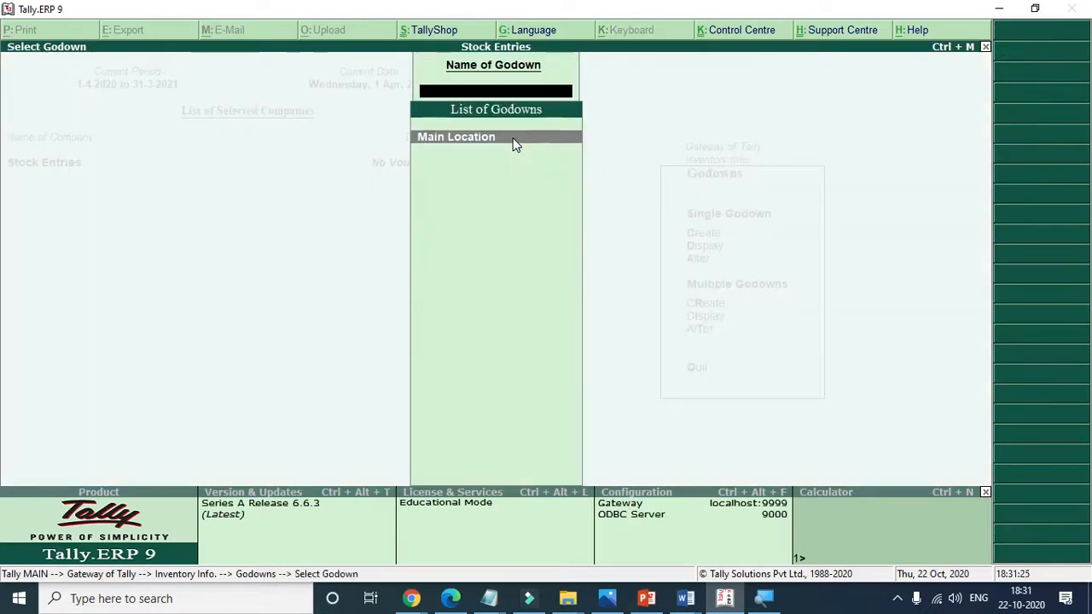
{"action": "key", "text": "Escape"}
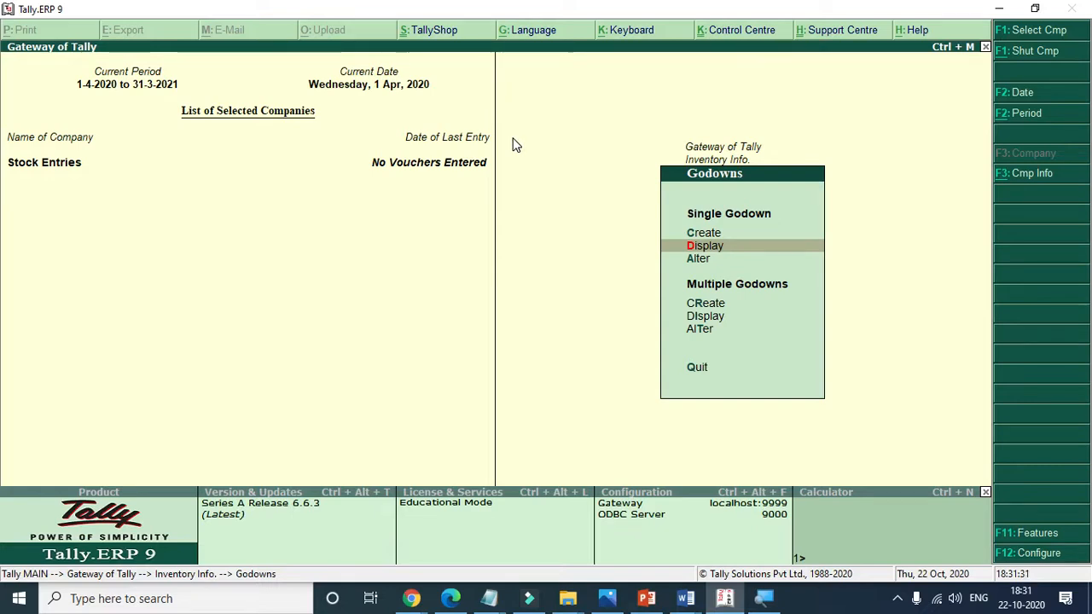
Start creating a single godown named ANDHERI under Primary, without an alias
{"action": "key", "text": "Up"}
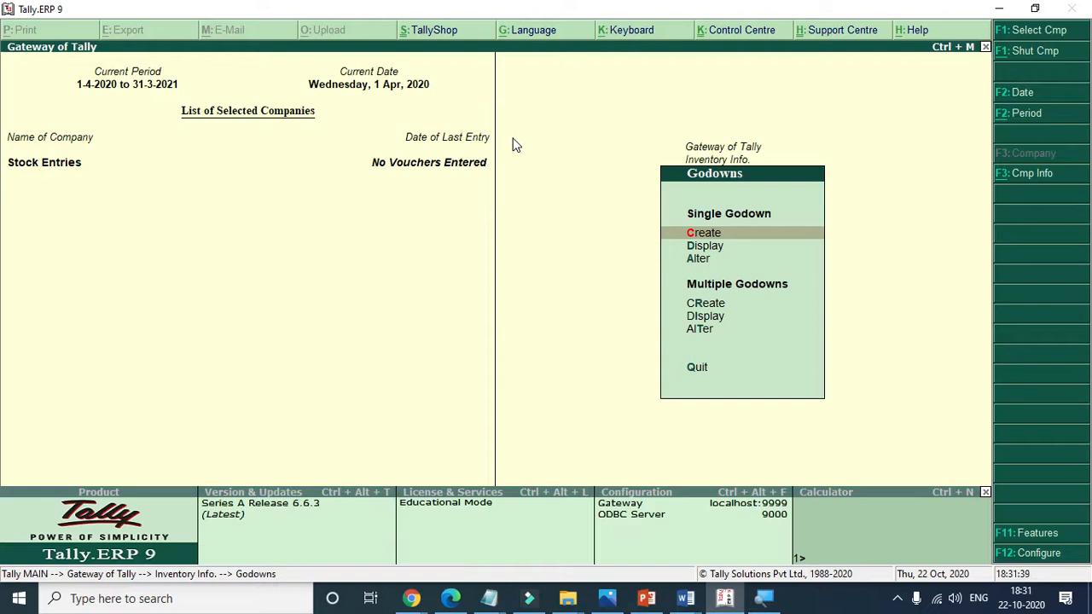
{"action": "key", "text": "Return"}
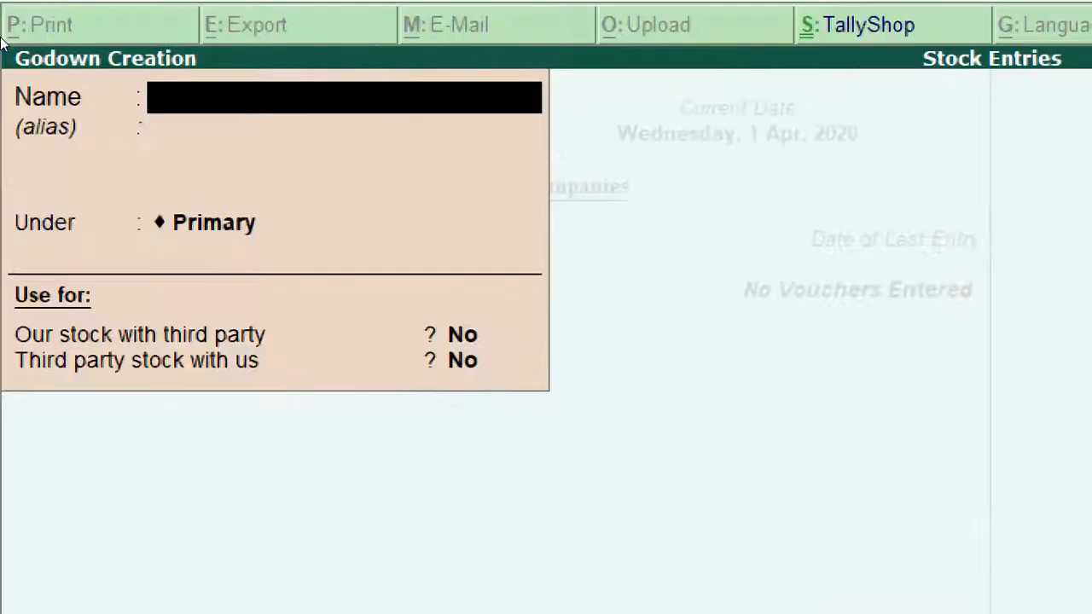
{"action": "type", "text": "AND"}
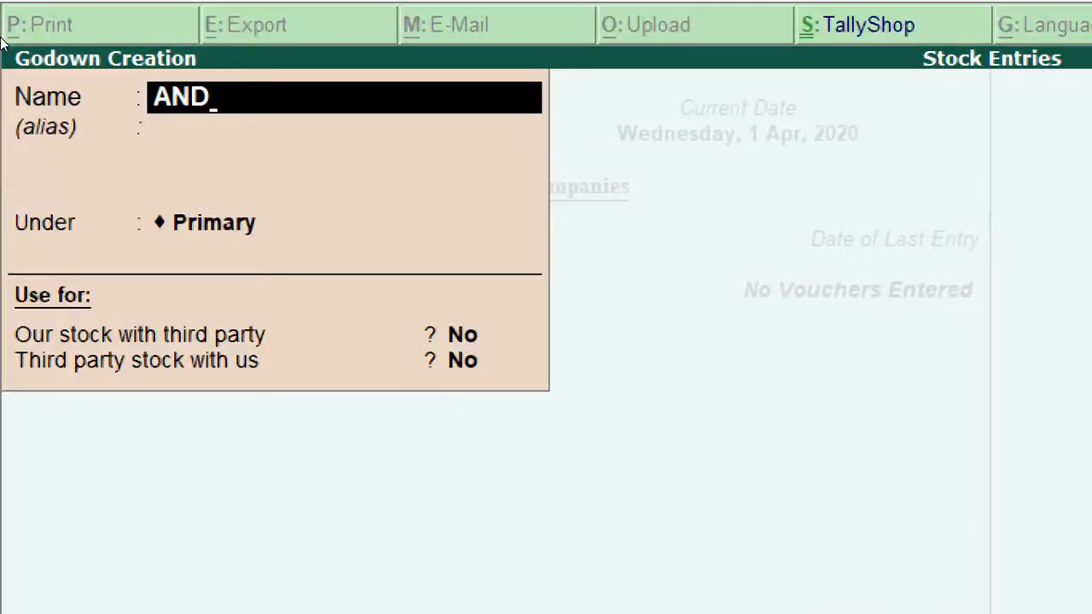
{"action": "type", "text": "HERI"}
{"action": "key", "text": "Return"}
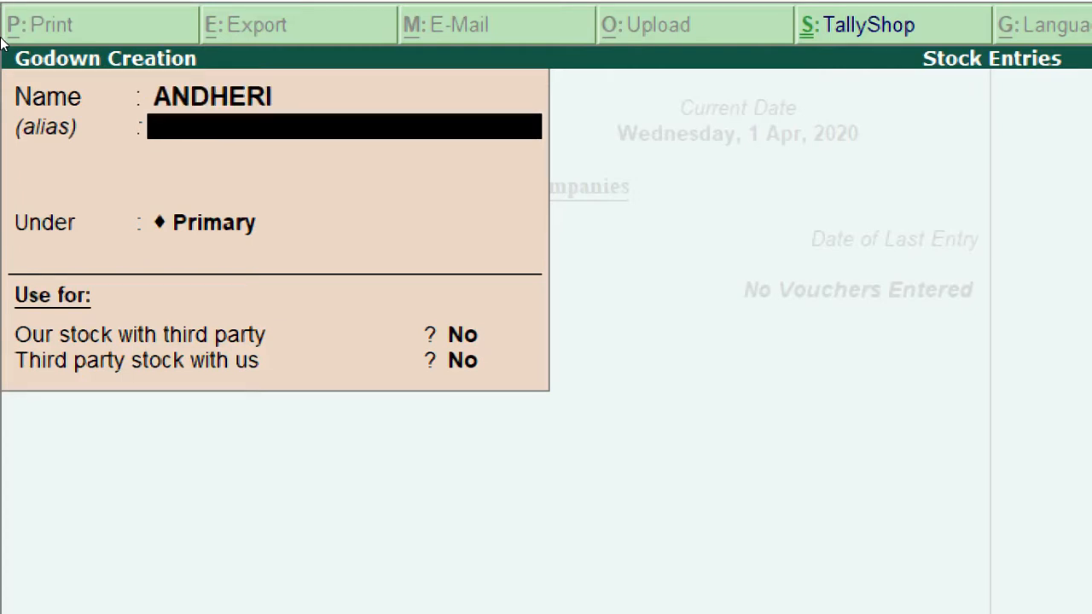
{"action": "key", "text": "Return"}
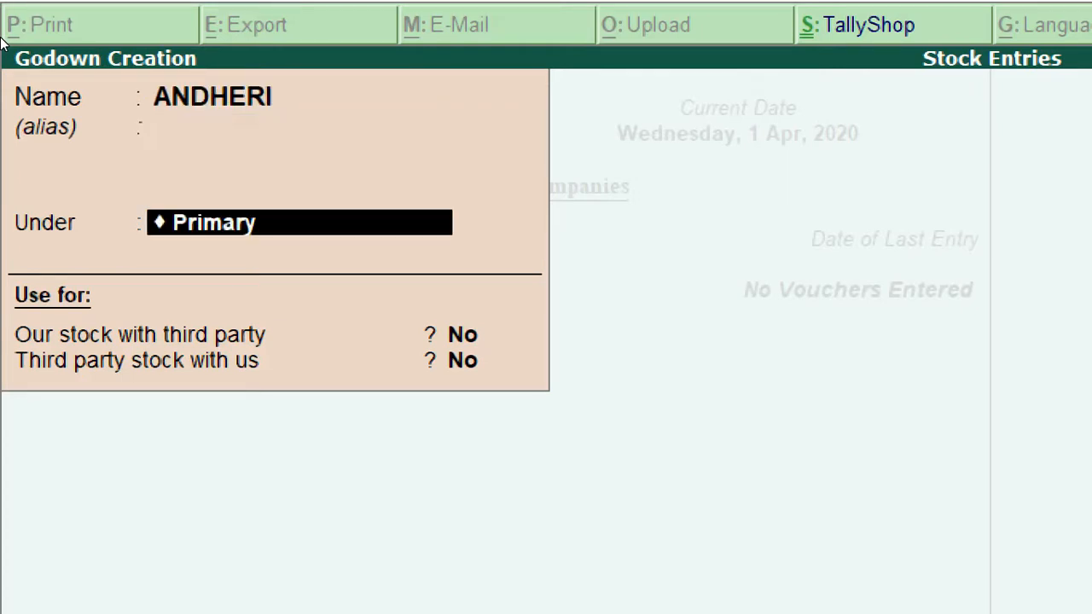
{"action": "key", "text": "BackSpace"}
{"action": "key", "text": "Return"}
{"action": "key", "text": "Return"}
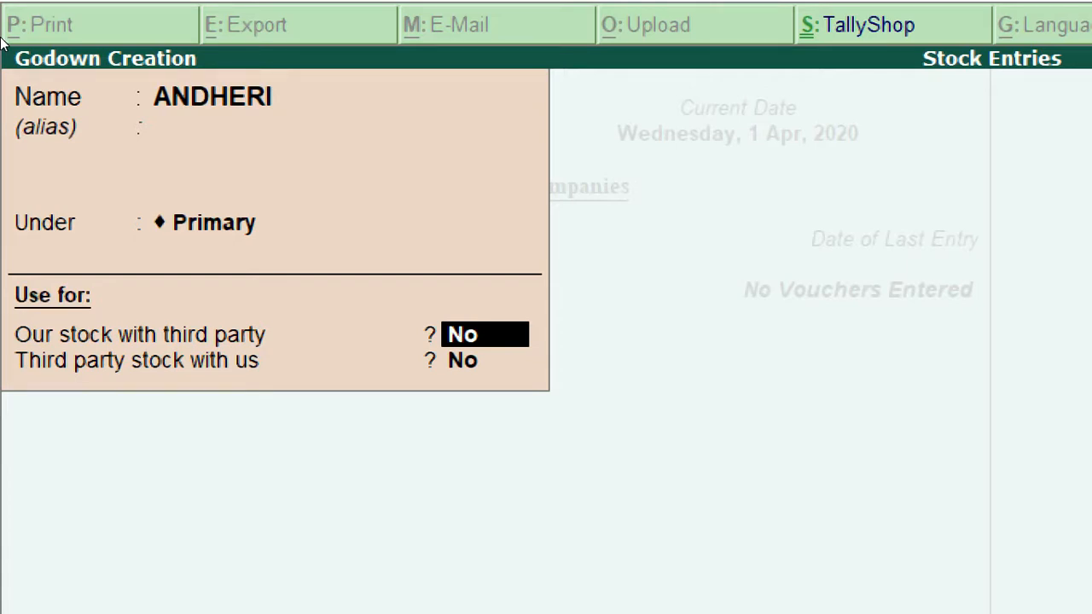
Set both third-party stock options of the ANDHERI godown to No and accept the godown
{"action": "type", "text": "YES"}
{"action": "key", "text": "BackSpace"}
{"action": "key", "text": "BackSpace"}
{"action": "key", "text": "BackSpace"}
{"action": "type", "text": "NO"}
{"action": "key", "text": "Return"}
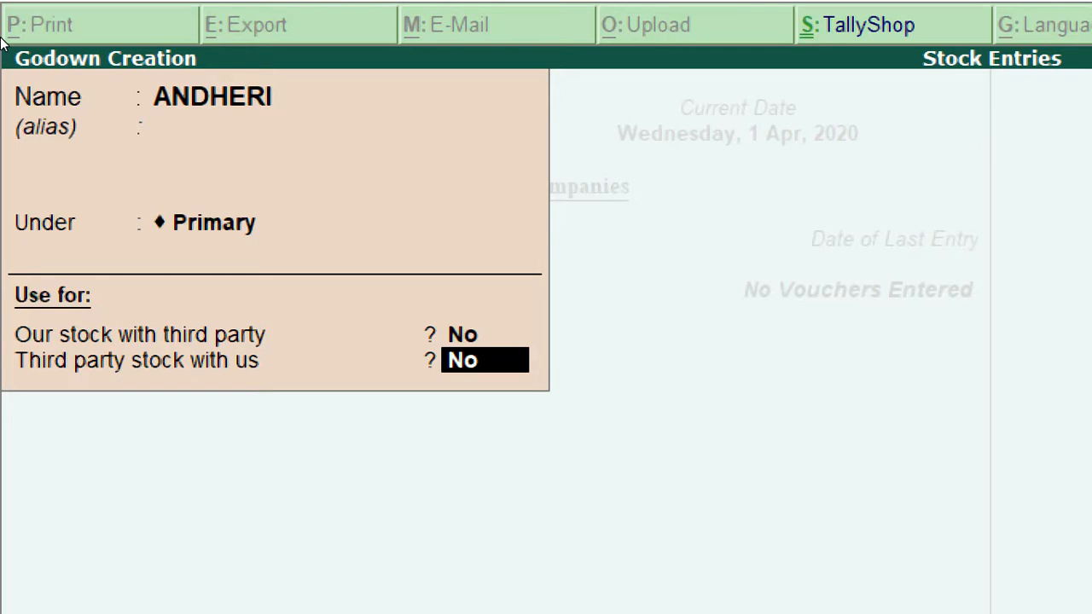
{"action": "key", "text": "Up"}
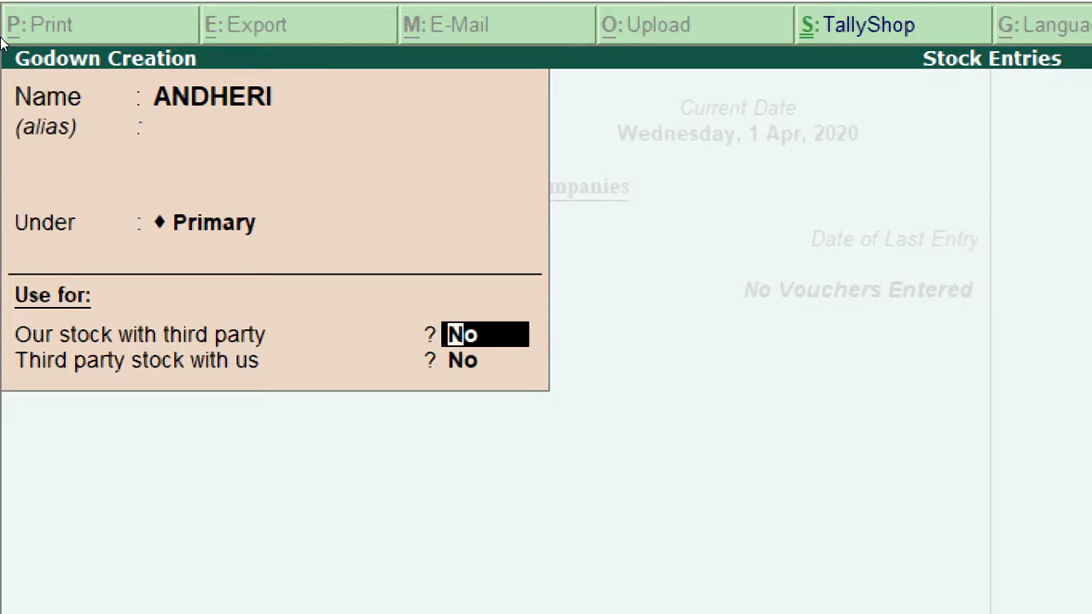
{"action": "key", "text": "Down"}
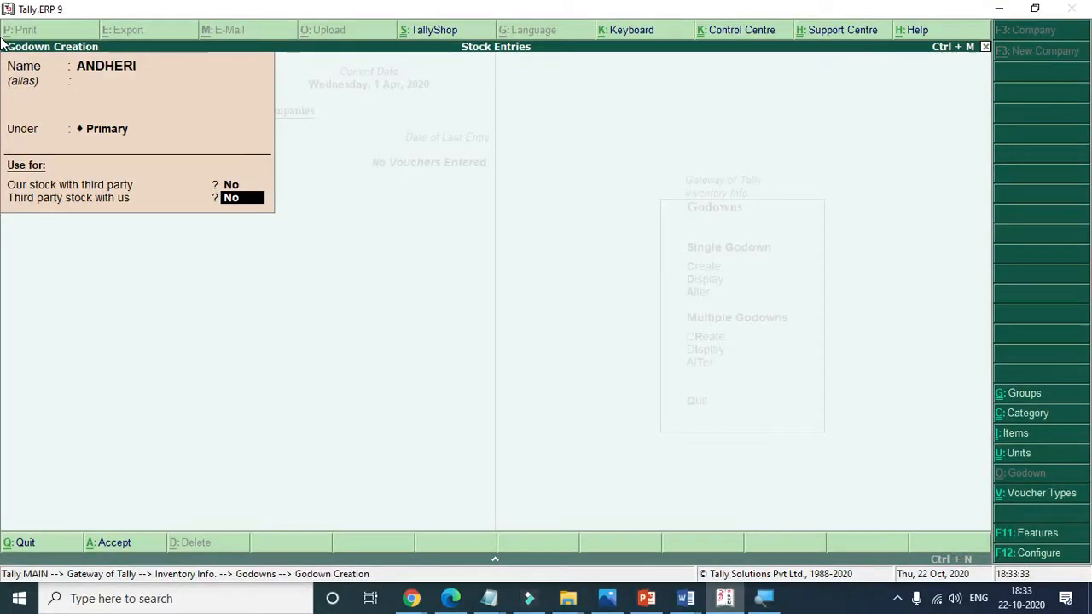
{"action": "key", "text": "Return"}
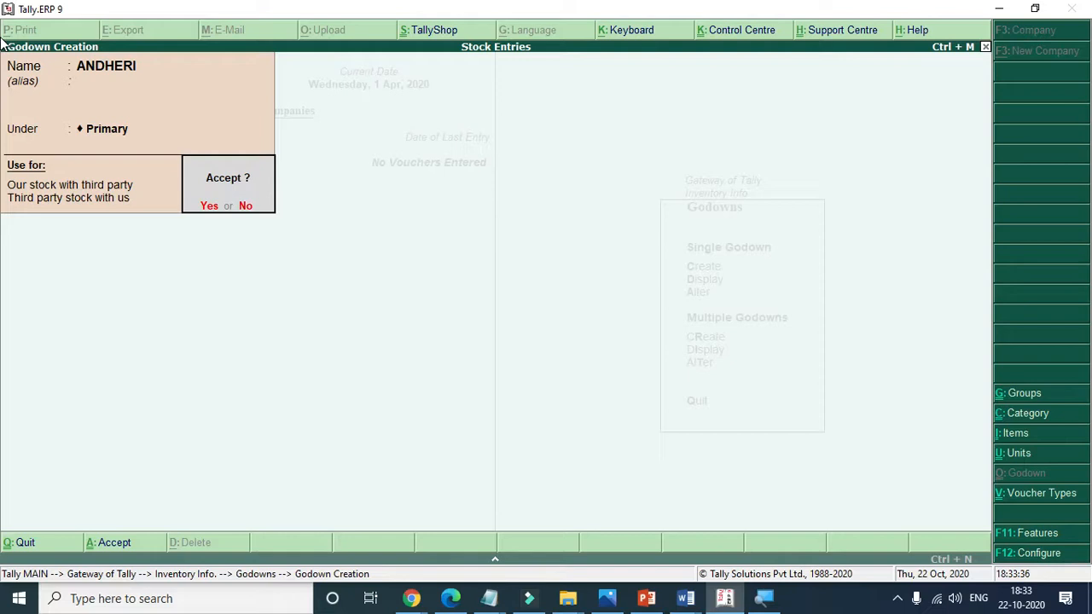
{"action": "key", "text": "Return"}
Create a second godown named MALAD under Primary, with both third-party stock options at No, and leave godown creation
{"action": "type", "text": "MALAD"}
{"action": "key", "text": "Return"}
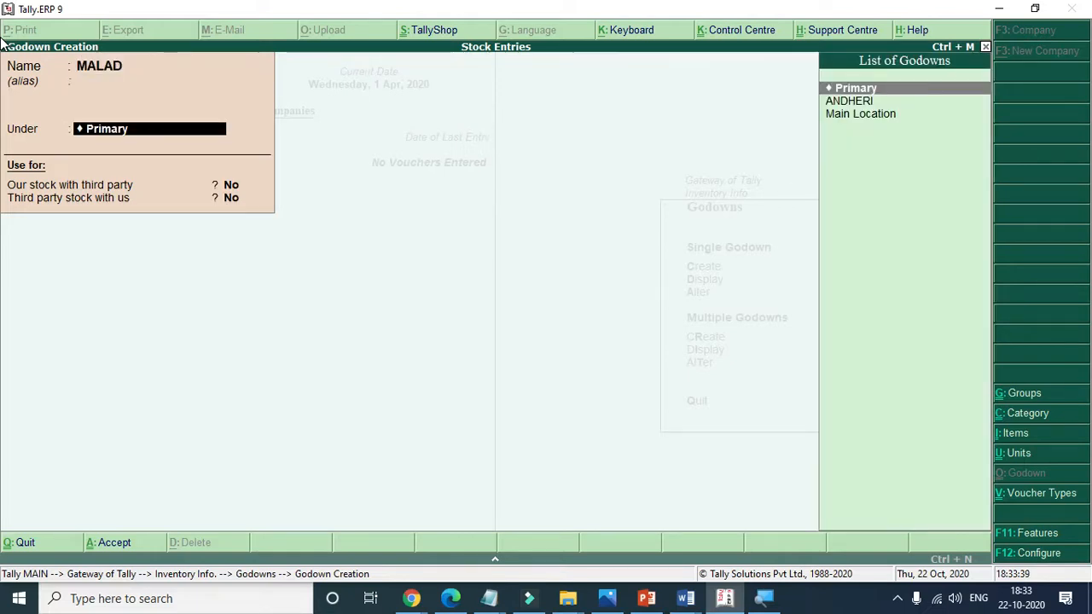
{"action": "key", "text": "Return"}
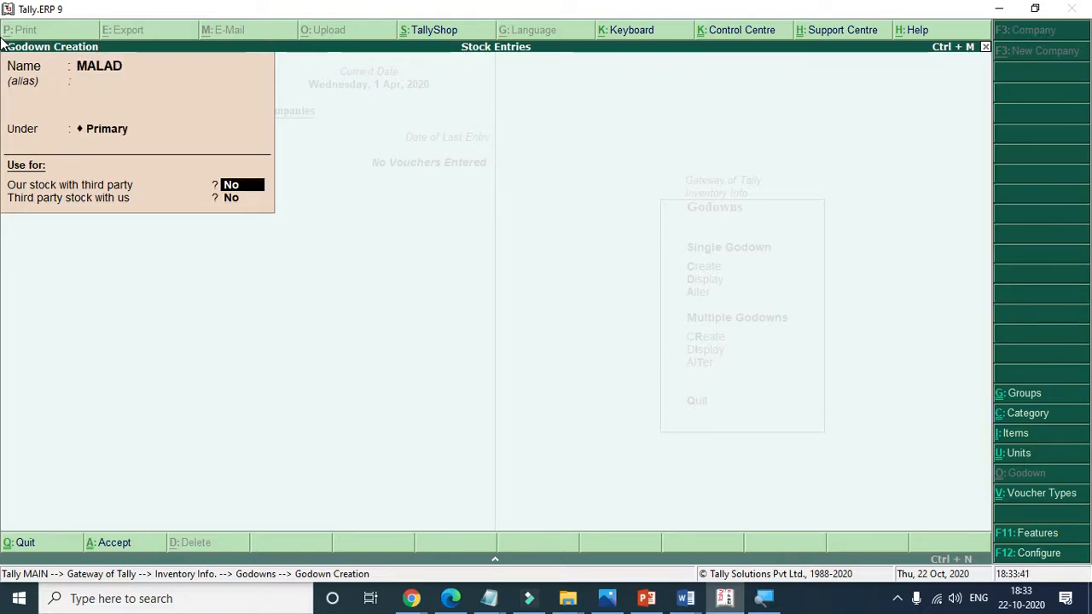
{"action": "key", "text": "Return"}
{"action": "key", "text": "Return"}
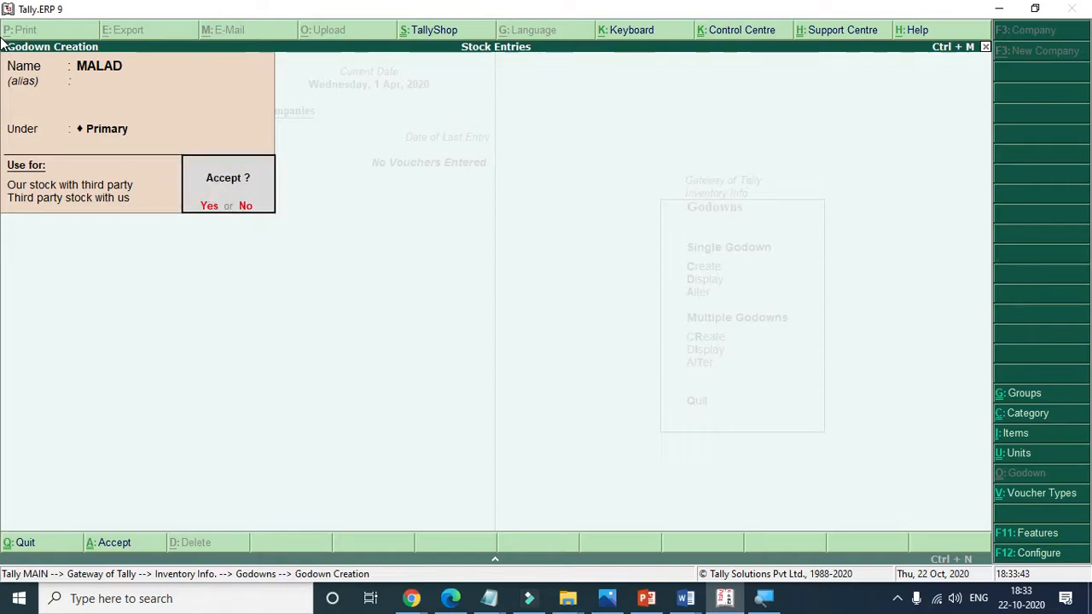
{"action": "key", "text": "Return"}
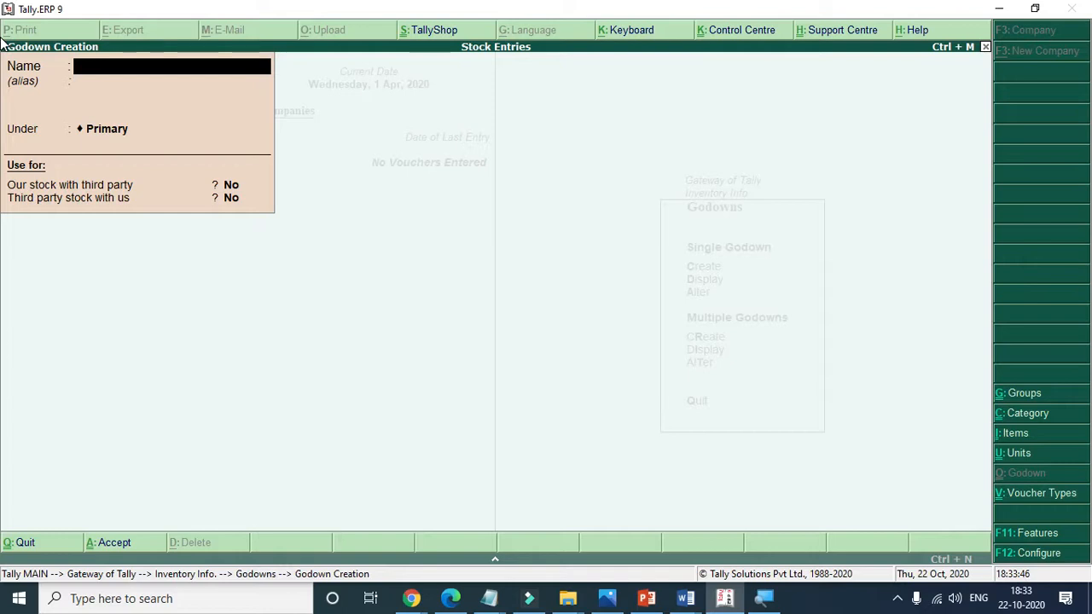
{"action": "key", "text": "Escape"}
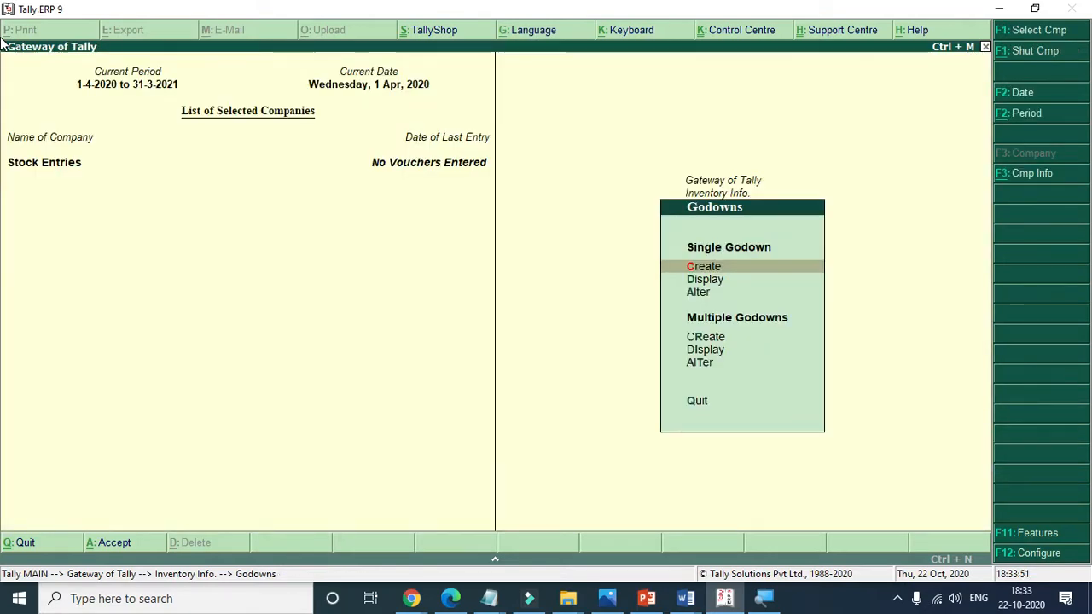
{"action": "key", "text": "Down"}
{"action": "key", "text": "Down"}
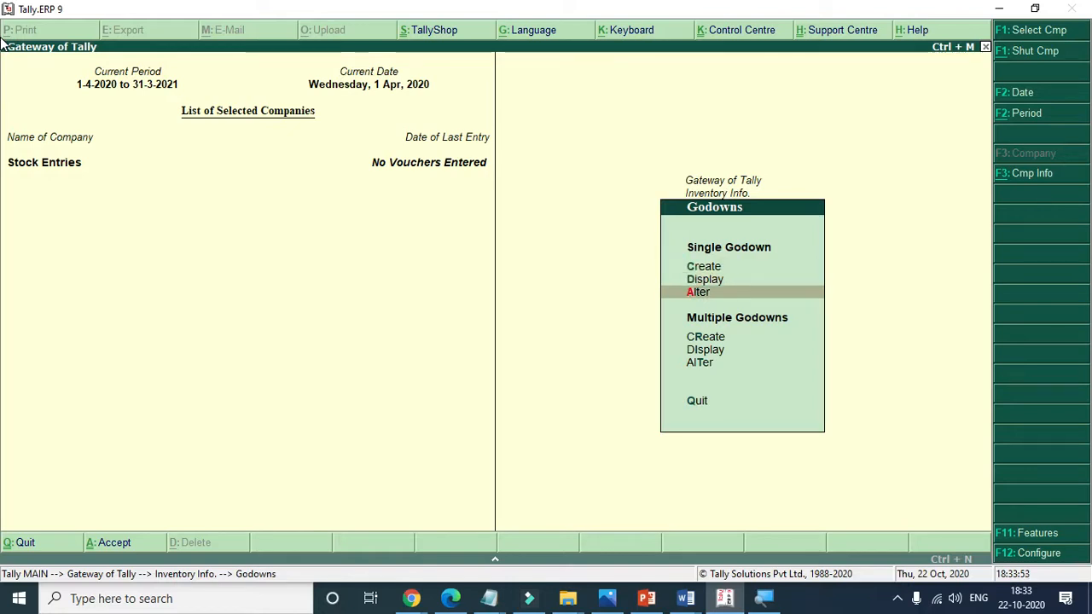
{"action": "key", "text": "Up"}
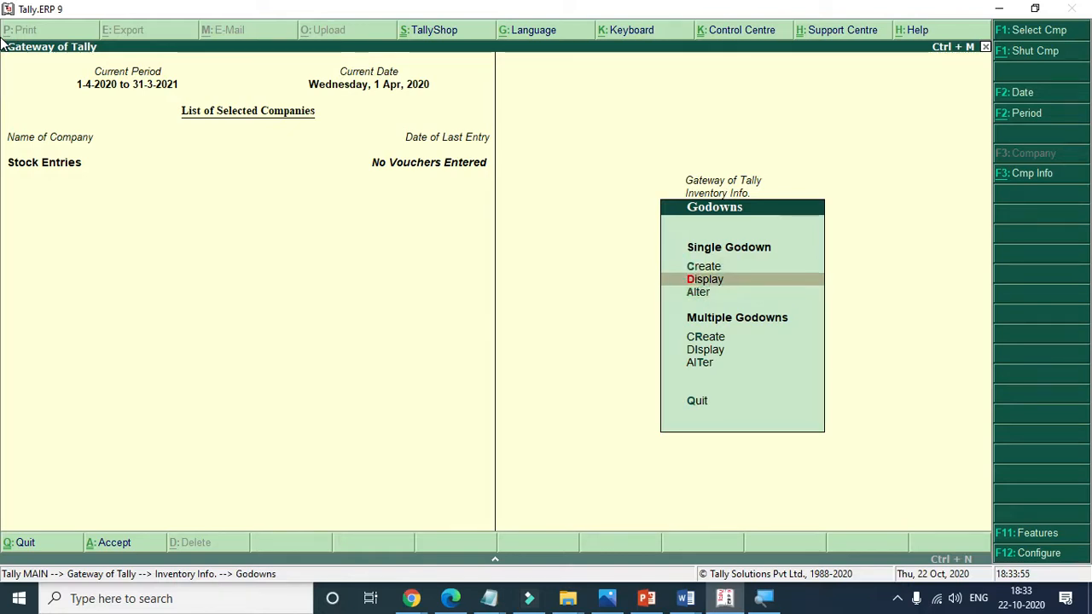
{"action": "key", "text": "Down"}
{"action": "key", "text": "Down"}
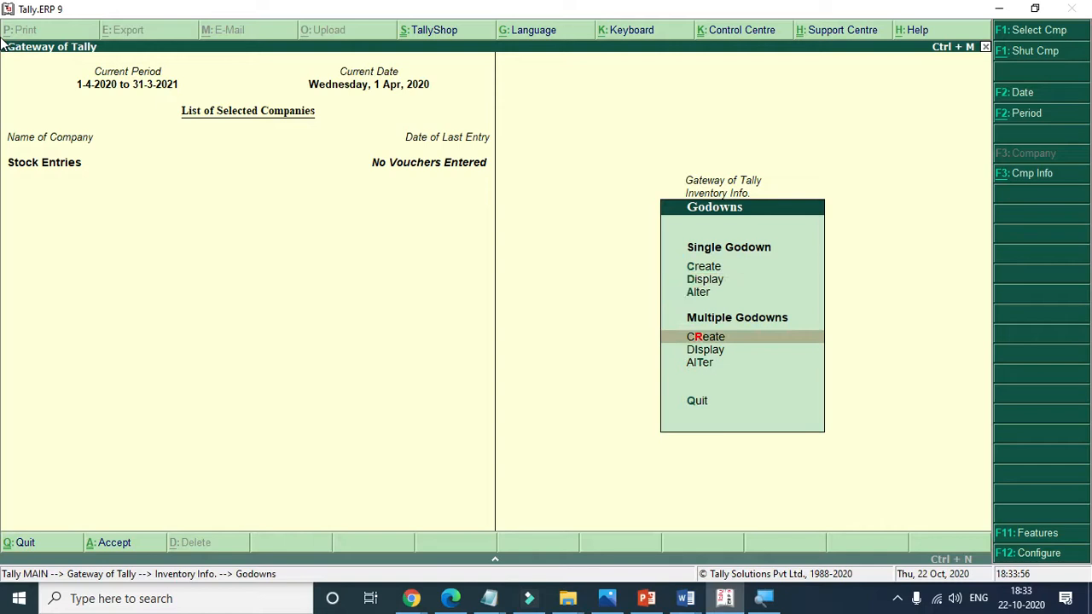
{"action": "key", "text": "Escape"}
{"action": "key", "text": "Escape"}
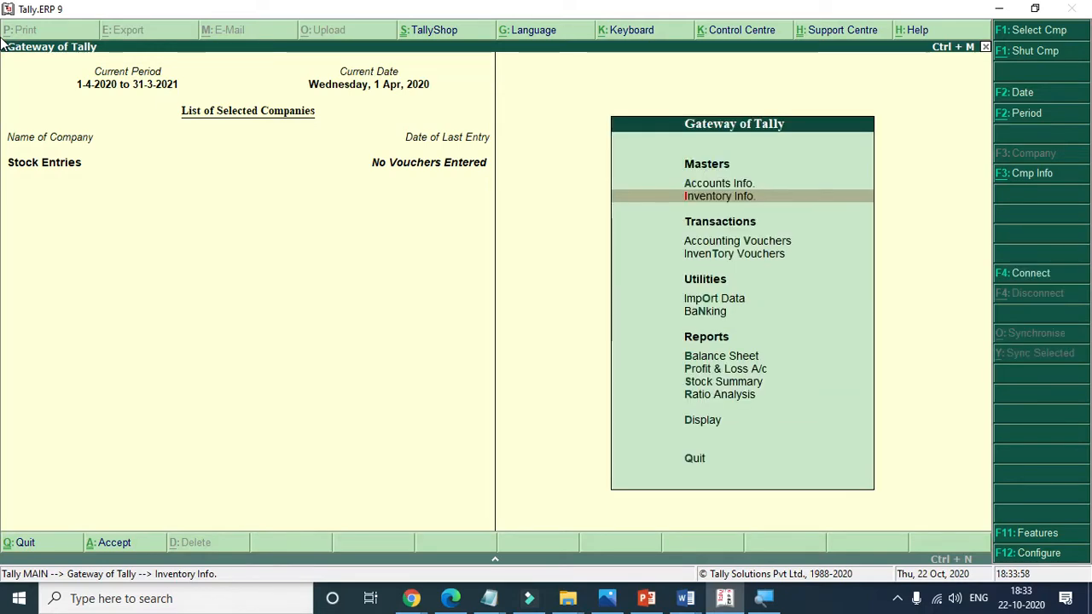
{"action": "key", "text": "Return"}
{"action": "key", "text": "Down"}
{"action": "key", "text": "Up"}
{"action": "key", "text": "Down"}
{"action": "key", "text": "Down"}
{"action": "key", "text": "Down"}
{"action": "key", "text": "Down"}
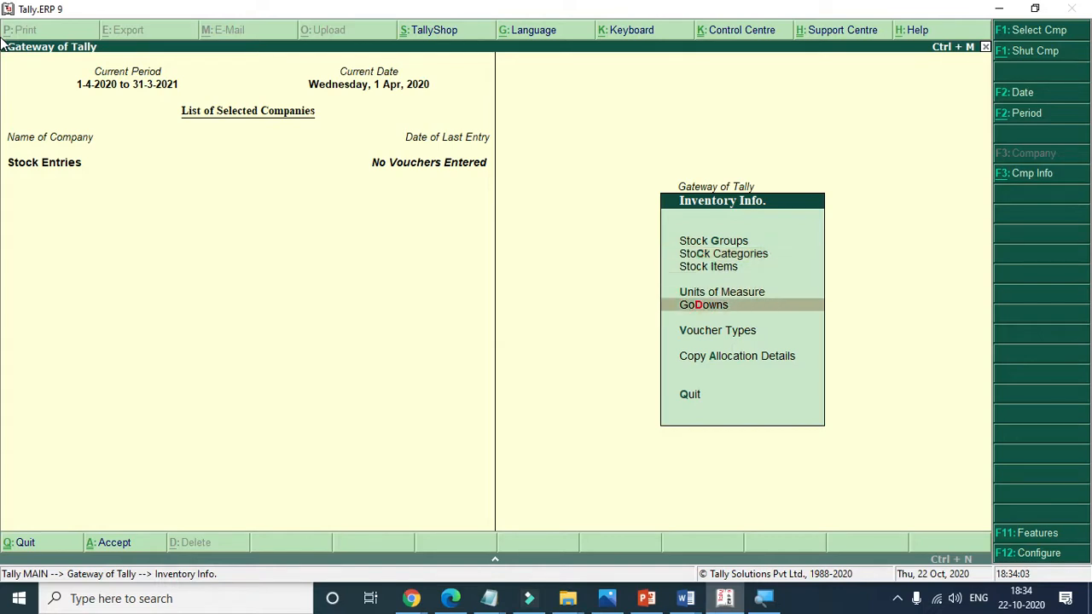